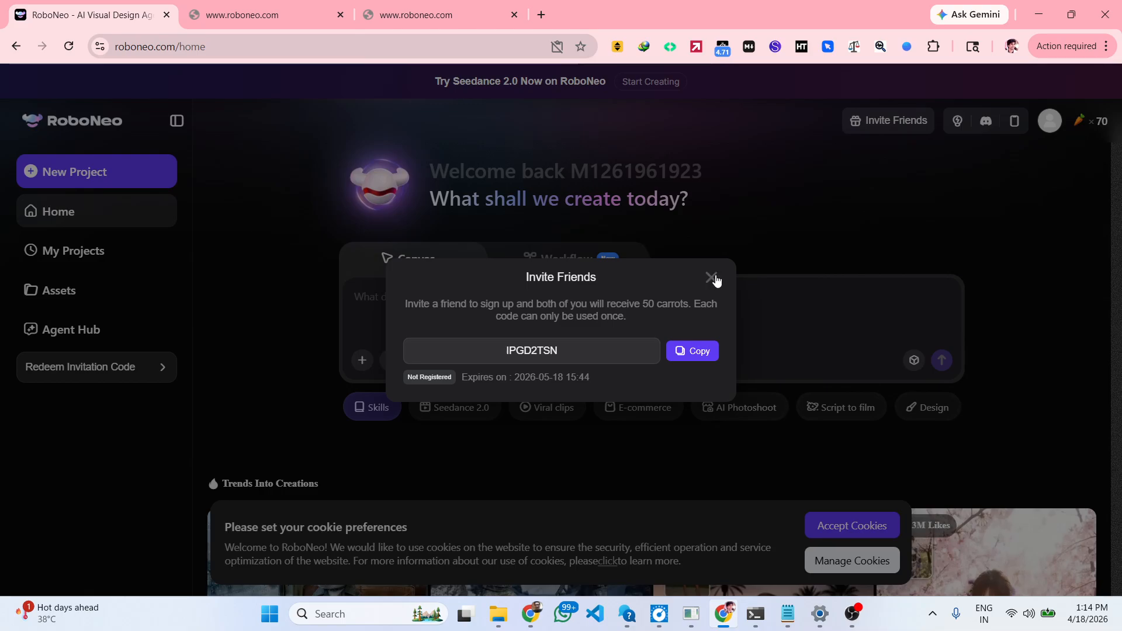
Step: Dismiss the friend invitation, submit the canvas prompt "Two guys doing coding on laptop", and accept the cookies
{"action": "left_click", "coordinate": [711, 278]}
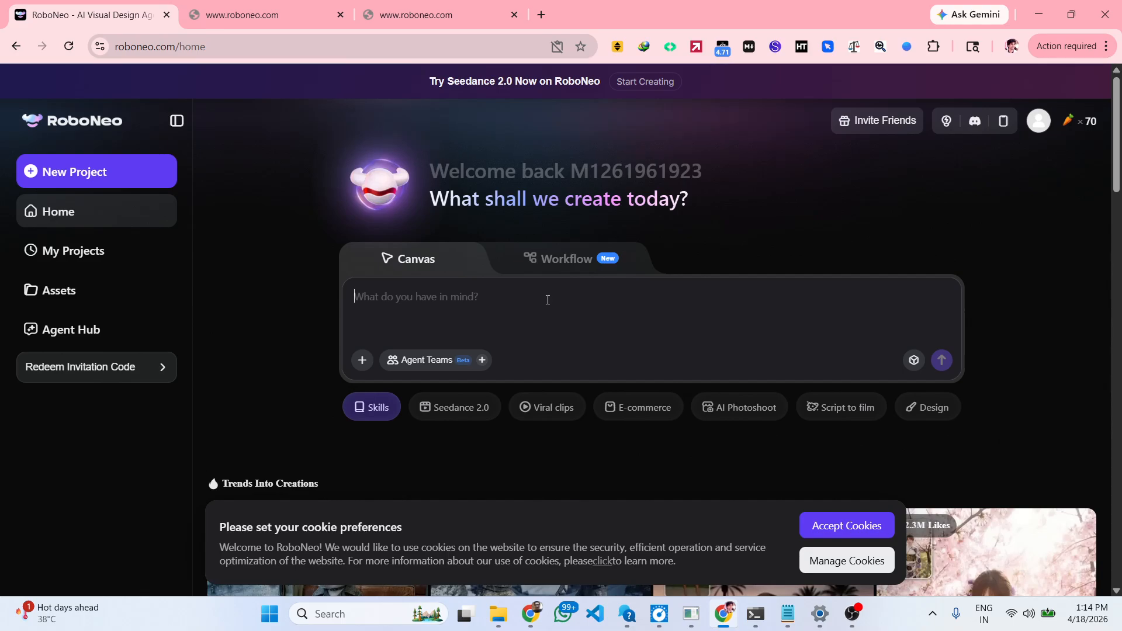
{"action": "type", "text": "Two guys doing coding on laptop"}
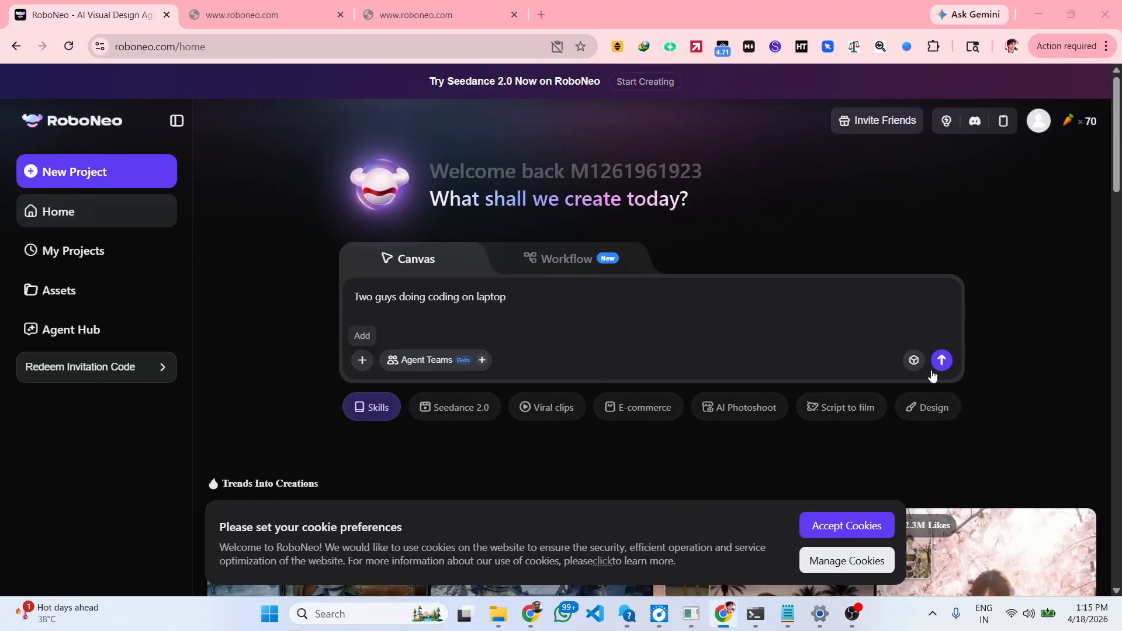
{"action": "left_click", "coordinate": [942, 361]}
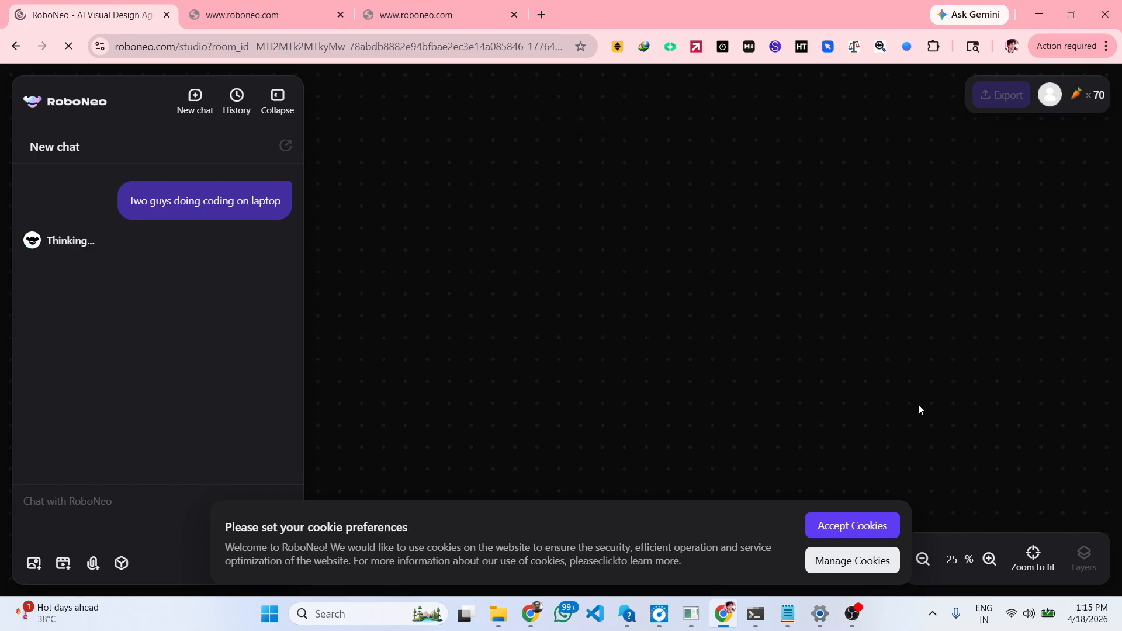
{"action": "left_click", "coordinate": [848, 528]}
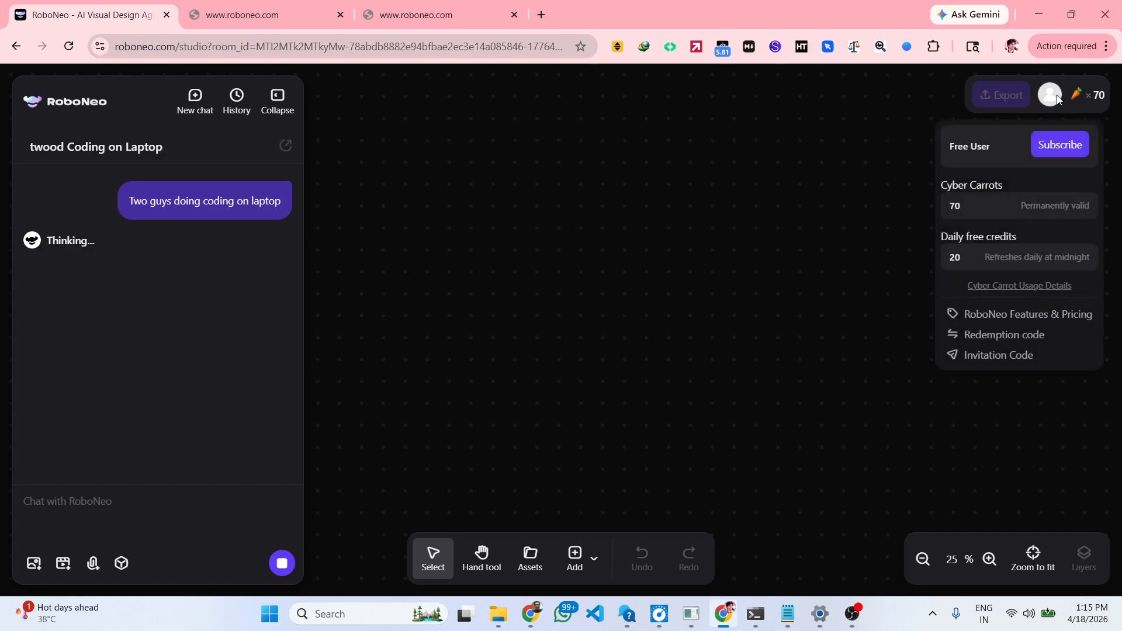
Step: Check the account's credit details and review the chat replies to the image request
{"action": "mouse_move", "coordinate": [1059, 99]}
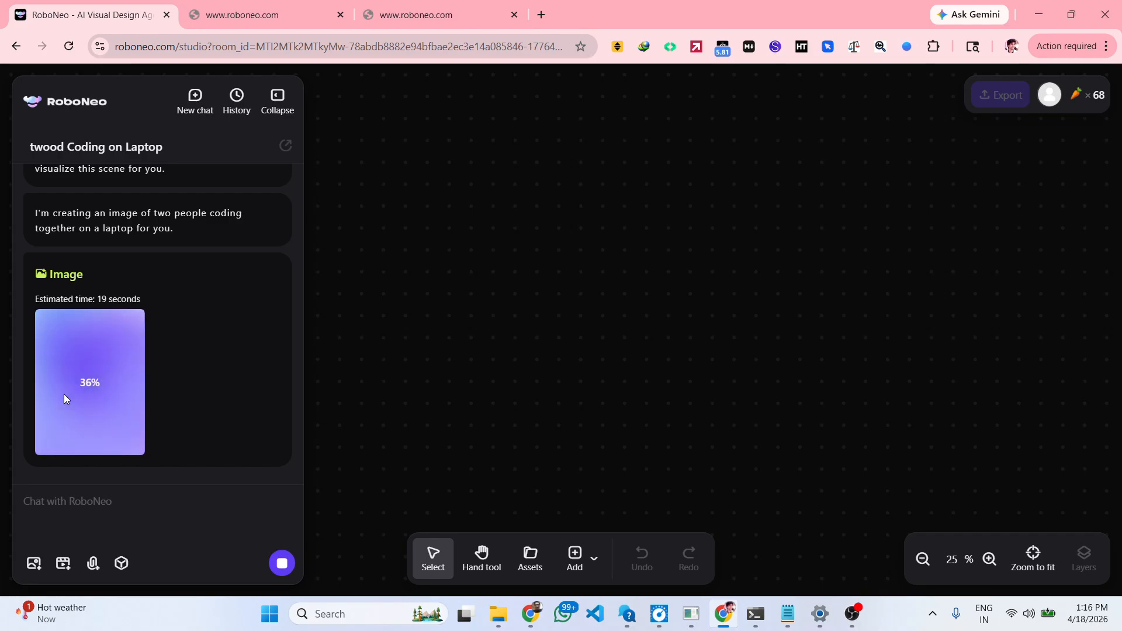
{"action": "scroll", "coordinate": [64, 392], "scroll_direction": "up", "scroll_amount": 3}
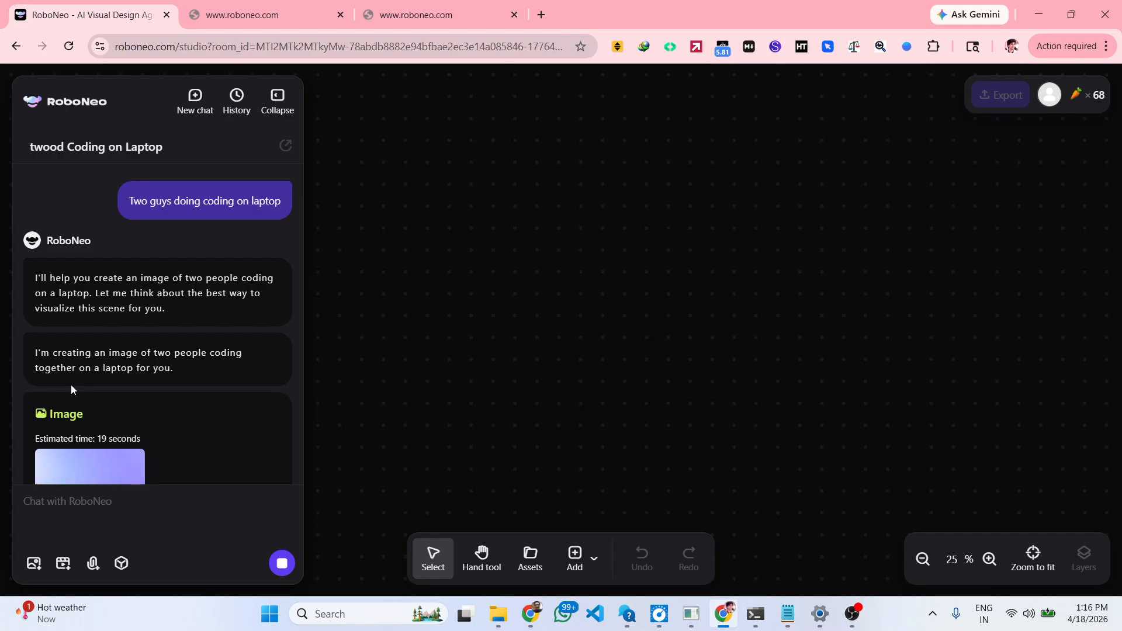
{"action": "scroll", "coordinate": [71, 385], "scroll_direction": "down", "scroll_amount": 3}
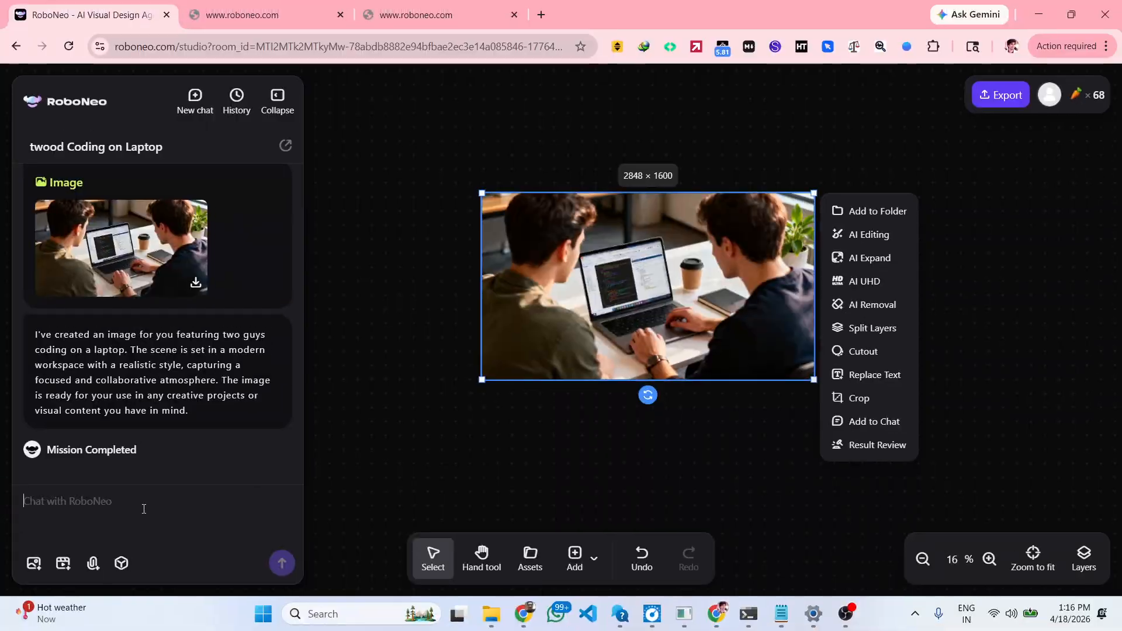
Step: Send the chat a follow-up request reading "make it a video not image"
{"action": "type", "text": "make"}
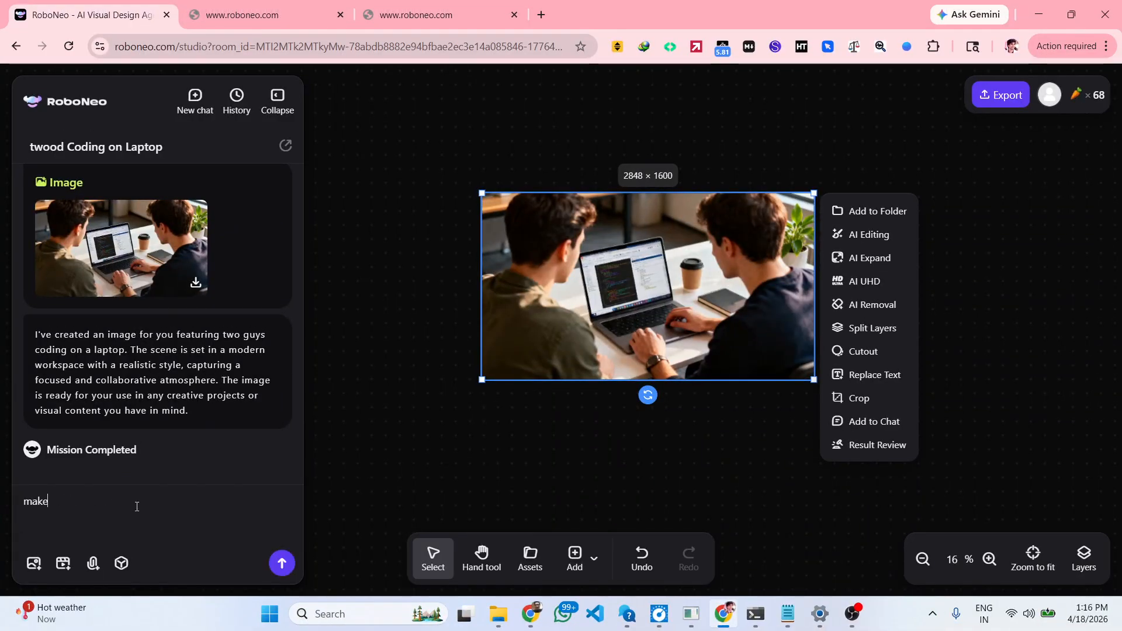
{"action": "type", "text": " it a video not image"}
{"action": "key", "text": "Return"}
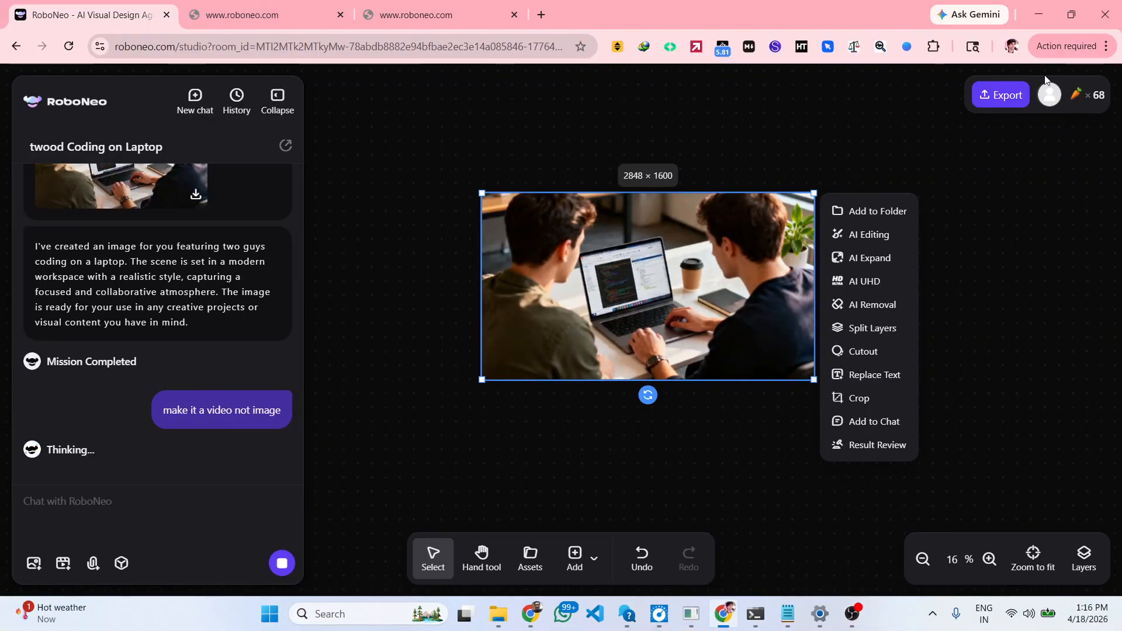
Step: Export the generated image as a PNG and inspect the downloaded Image_1.png in the image viewer
{"action": "left_click", "coordinate": [1007, 96]}
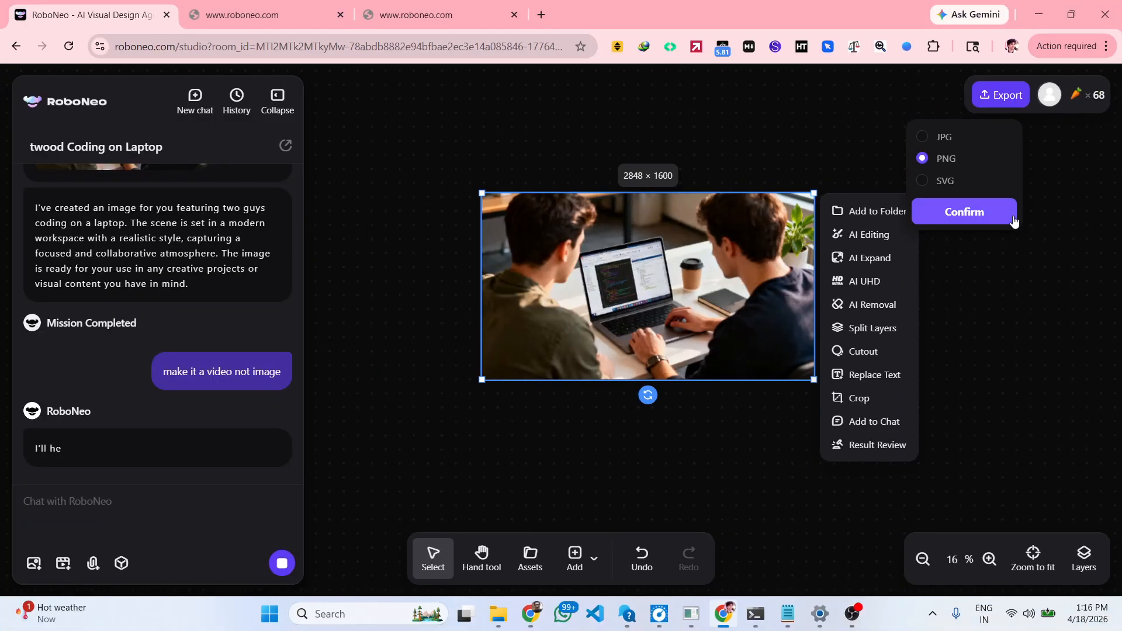
{"action": "left_click", "coordinate": [994, 297]}
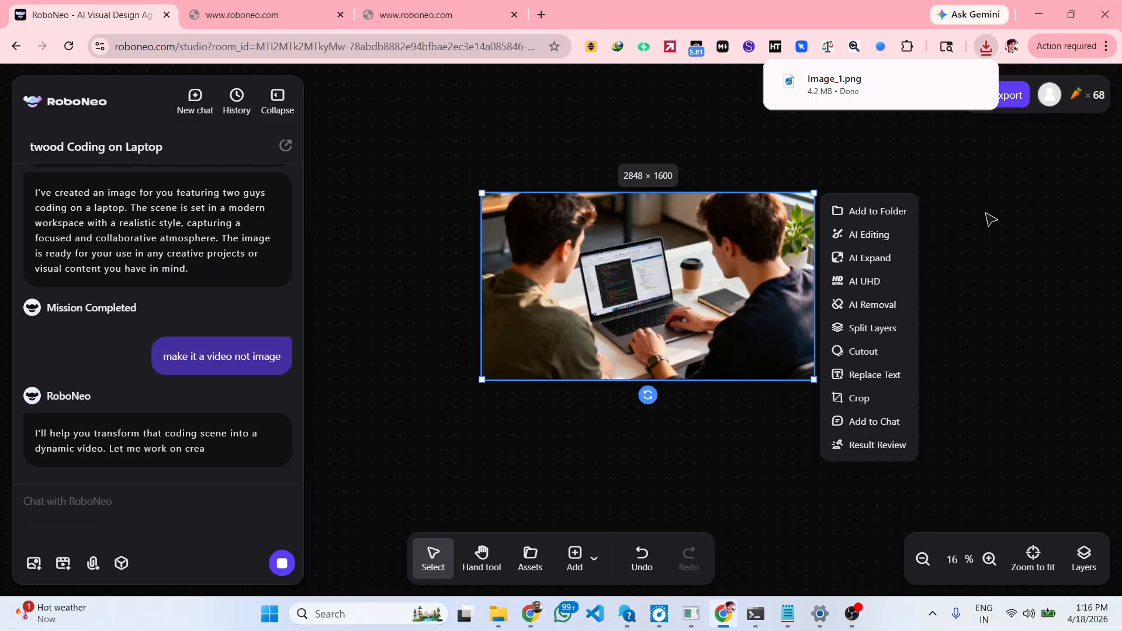
{"action": "left_click", "coordinate": [878, 87]}
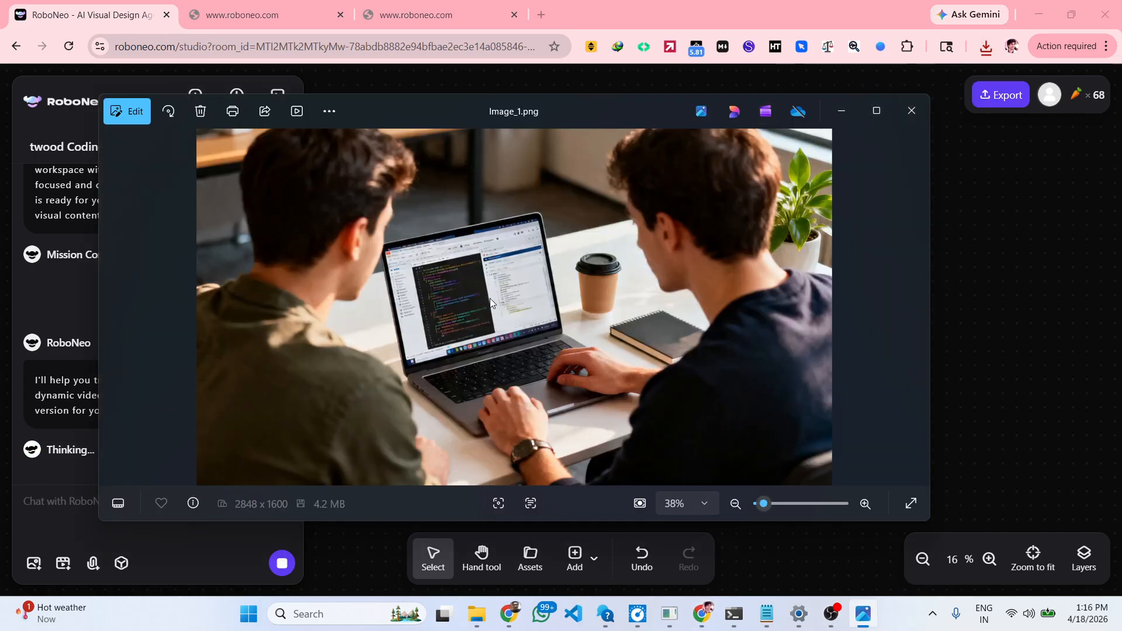
{"action": "scroll", "coordinate": [491, 301], "scroll_direction": "up", "scroll_amount": 2}
{"action": "scroll", "coordinate": [495, 308], "scroll_direction": "down", "scroll_amount": 2}
{"action": "left_click", "coordinate": [910, 111]}
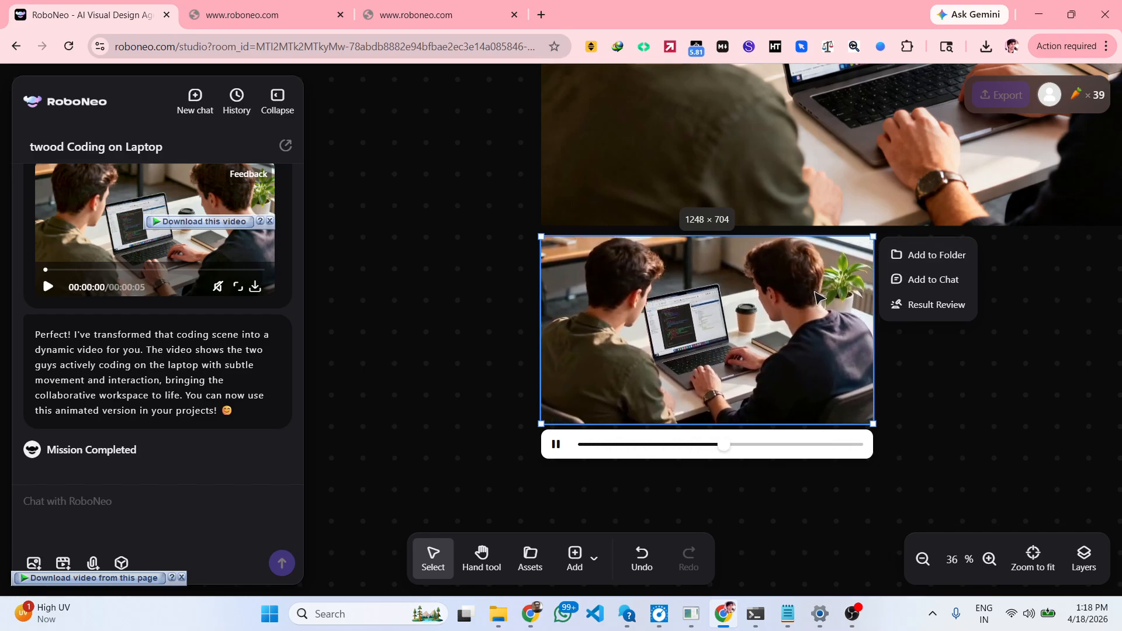
Step: Shift the generated video slightly to the right on the canvas
{"action": "right_click", "coordinate": [808, 300]}
{"action": "left_click", "coordinate": [783, 315]}
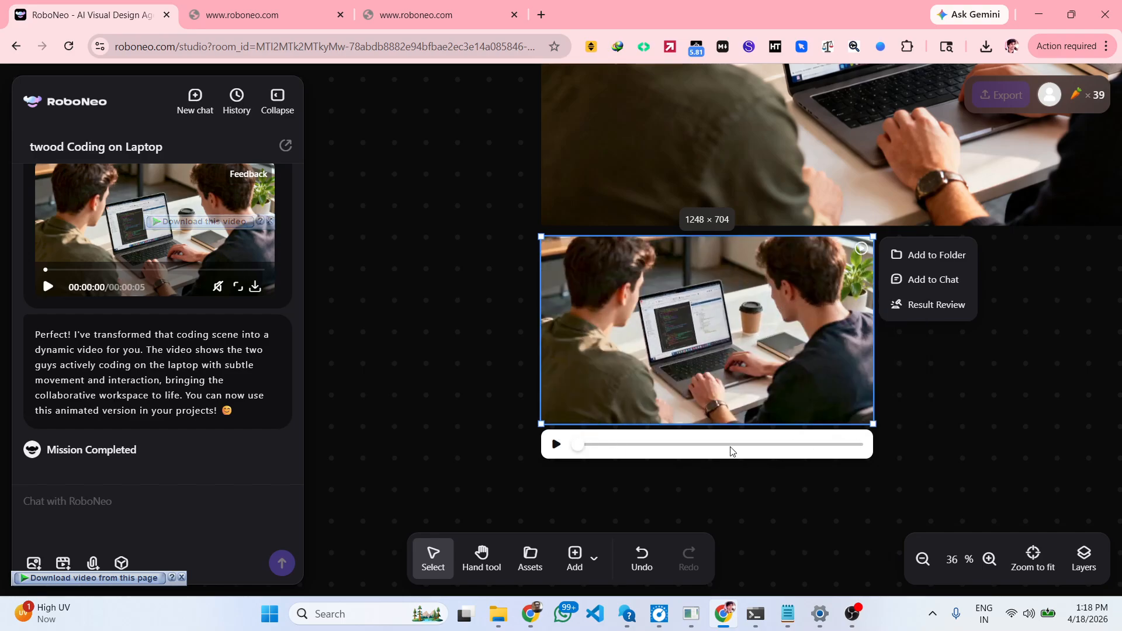
{"action": "mouse_move", "coordinate": [717, 380]}
{"action": "left_mouse_down"}
{"action": "mouse_move", "coordinate": [592, 465]}
{"action": "mouse_move", "coordinate": [753, 377]}
{"action": "mouse_move", "coordinate": [778, 392]}
{"action": "mouse_move", "coordinate": [611, 397]}
{"action": "mouse_move", "coordinate": [468, 385]}
{"action": "mouse_move", "coordinate": [581, 373]}
{"action": "mouse_move", "coordinate": [732, 380]}
{"action": "left_mouse_up"}
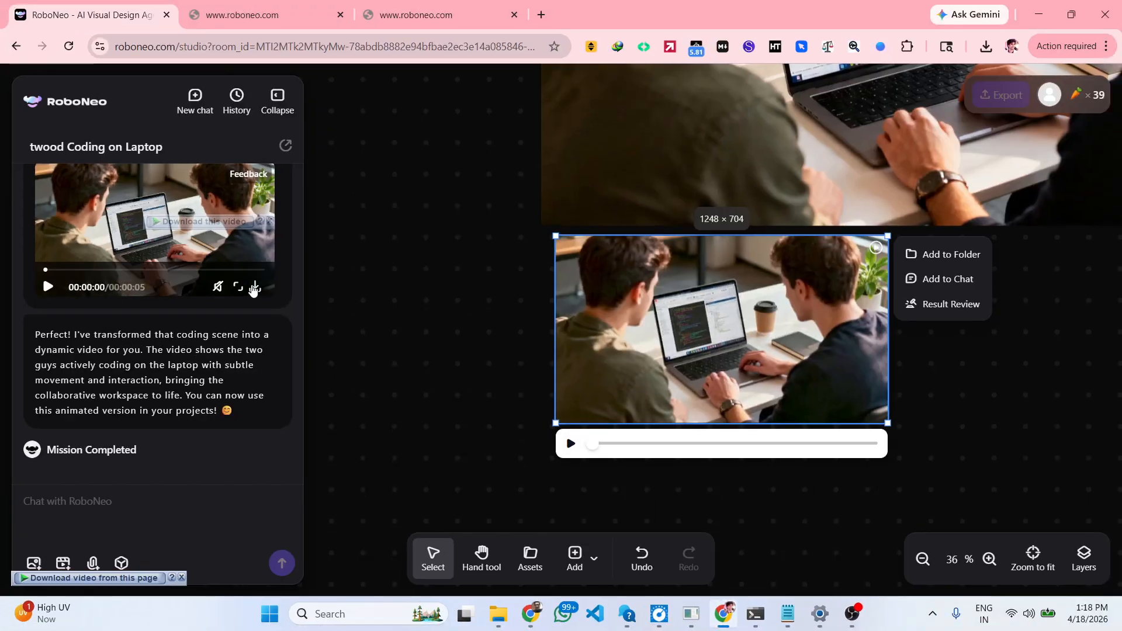
Step: Download the generated video to Downloads\Video, agreeing to create the missing folder
{"action": "left_click", "coordinate": [256, 287]}
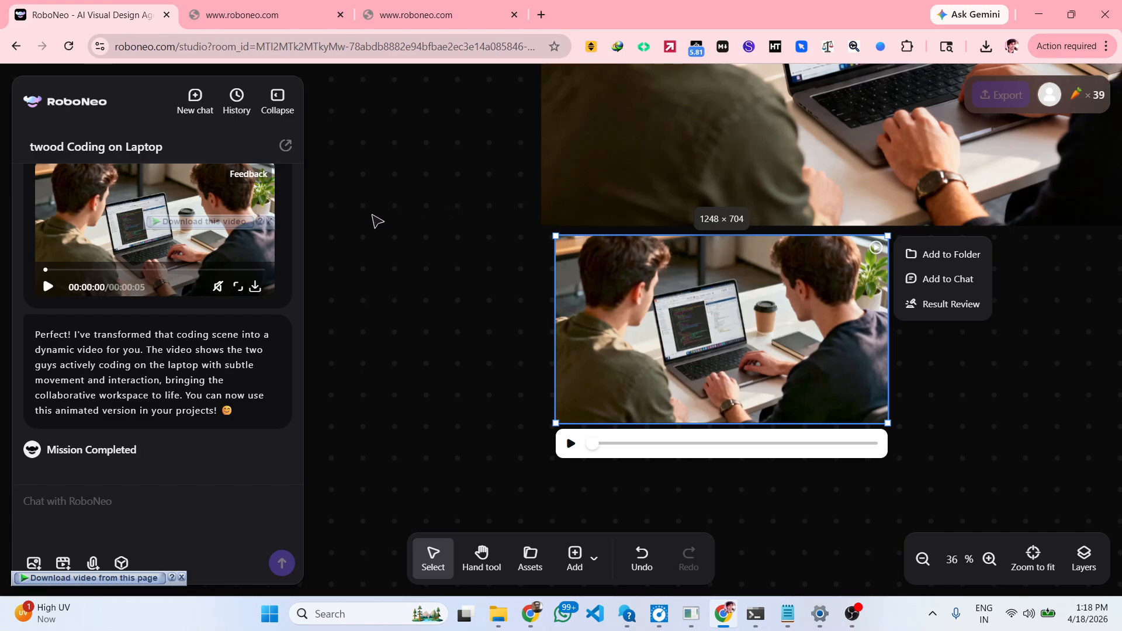
{"action": "left_click", "coordinate": [256, 287]}
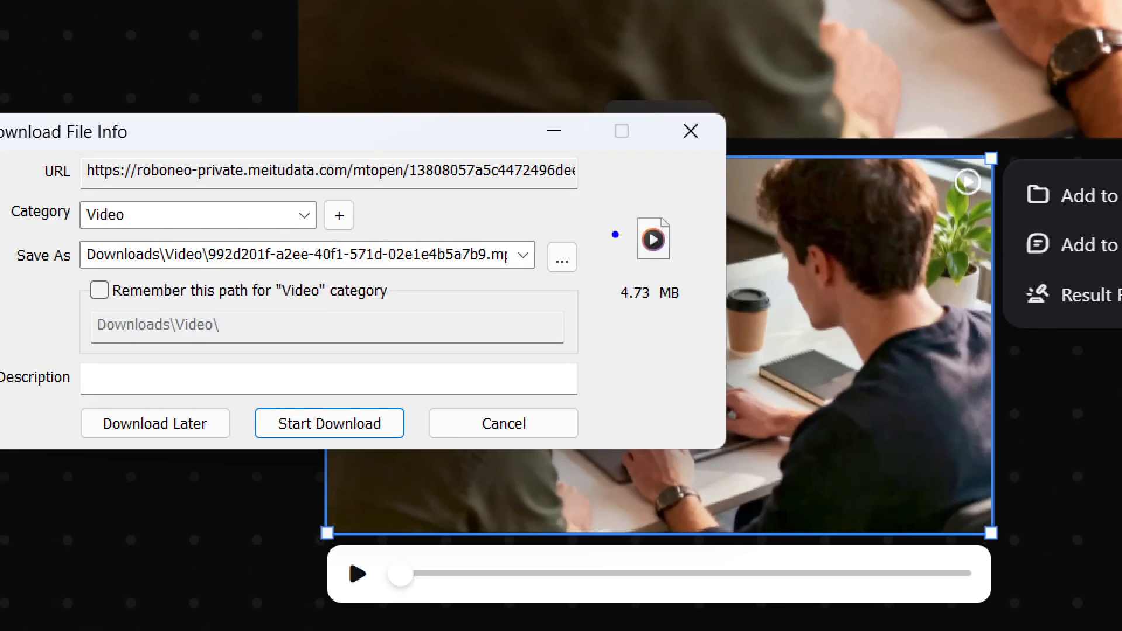
{"action": "left_click_drag", "start_coordinate": [615, 234], "coordinate": [673, 323]}
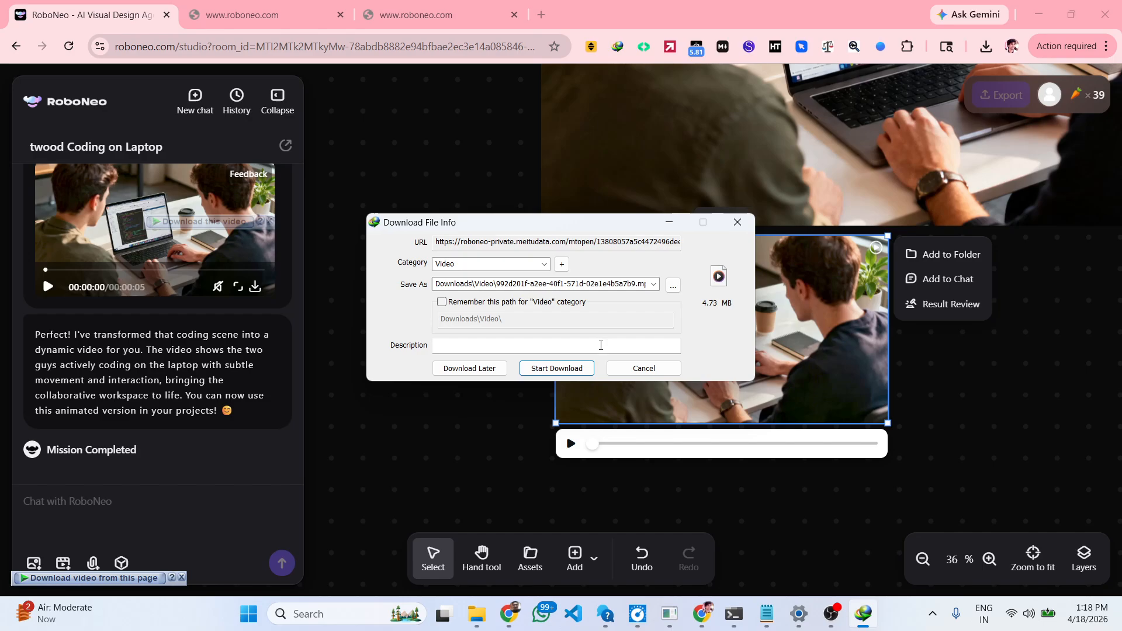
{"action": "left_click", "coordinate": [382, 431]}
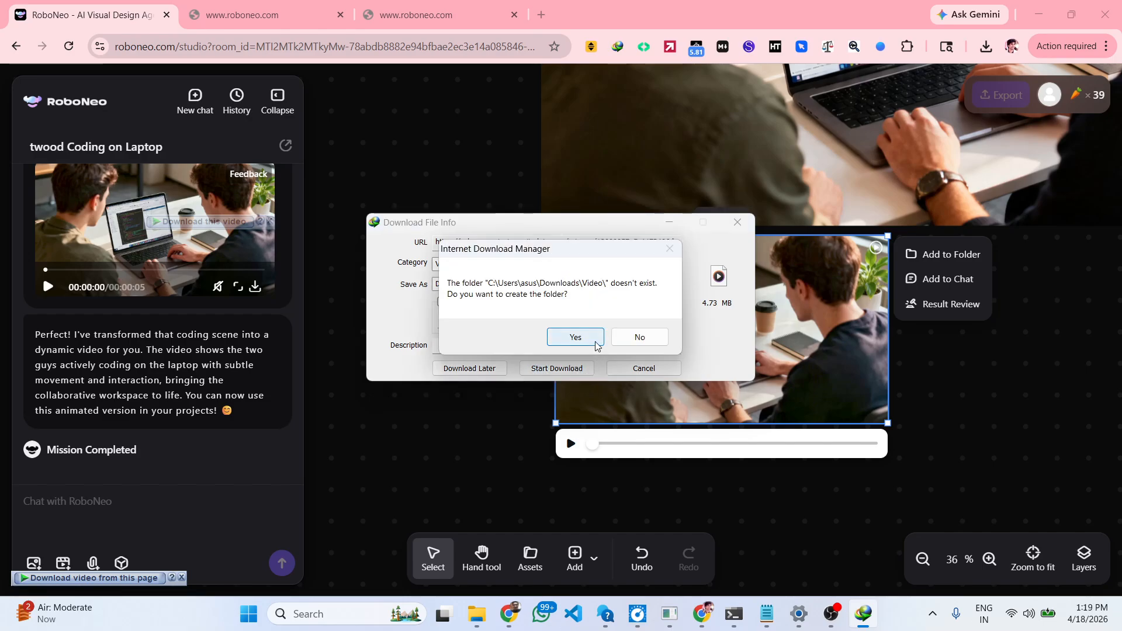
{"action": "left_click", "coordinate": [595, 345]}
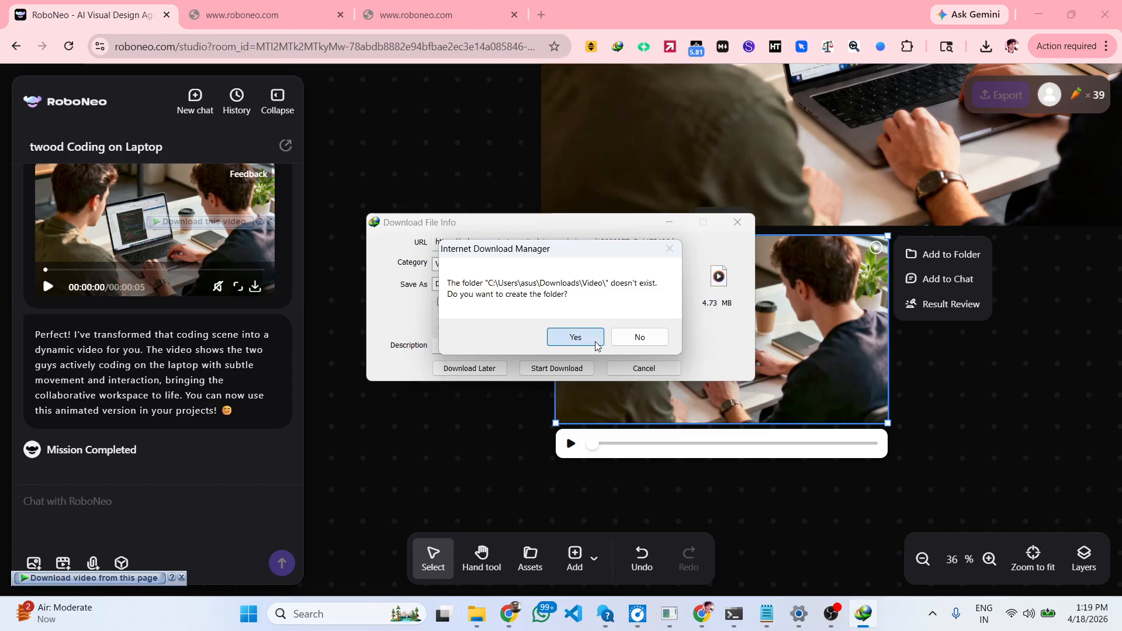
Step: Open the downloaded MP4 from the Video folder in Downloads, watch it, and close the player
{"action": "left_click", "coordinate": [498, 614]}
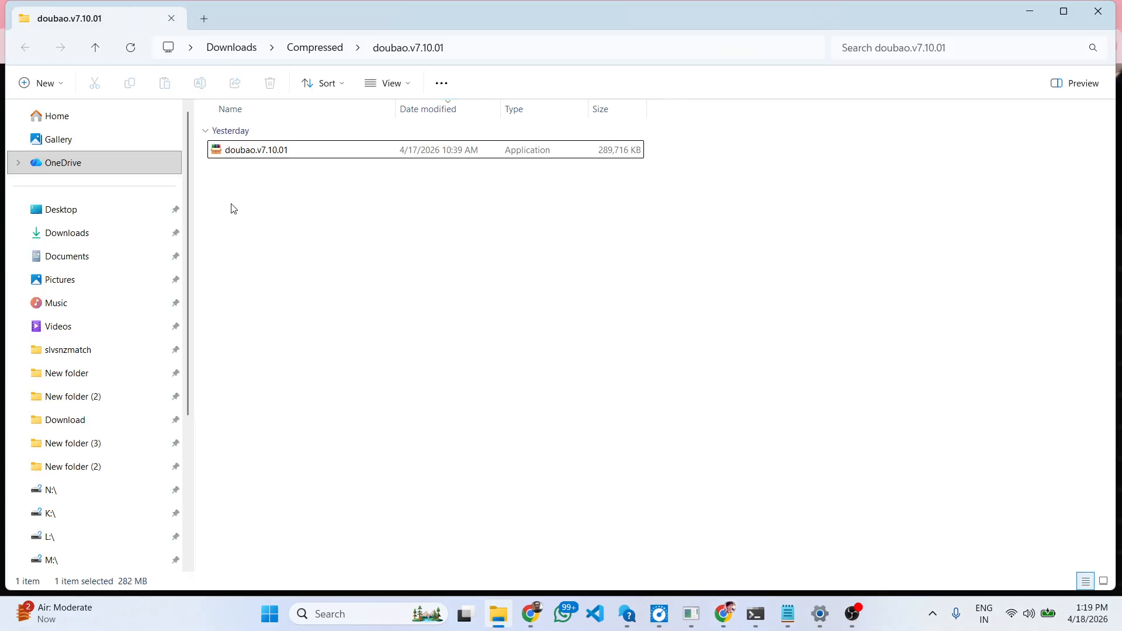
{"action": "left_click", "coordinate": [124, 227]}
{"action": "double_click", "coordinate": [258, 173]}
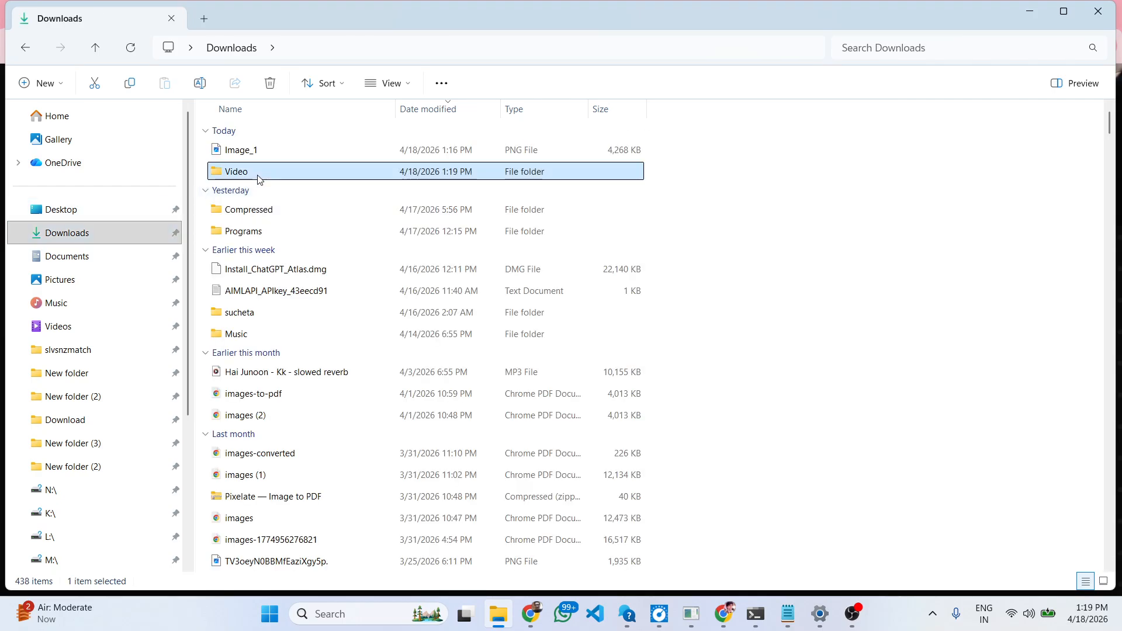
{"action": "double_click", "coordinate": [289, 151]}
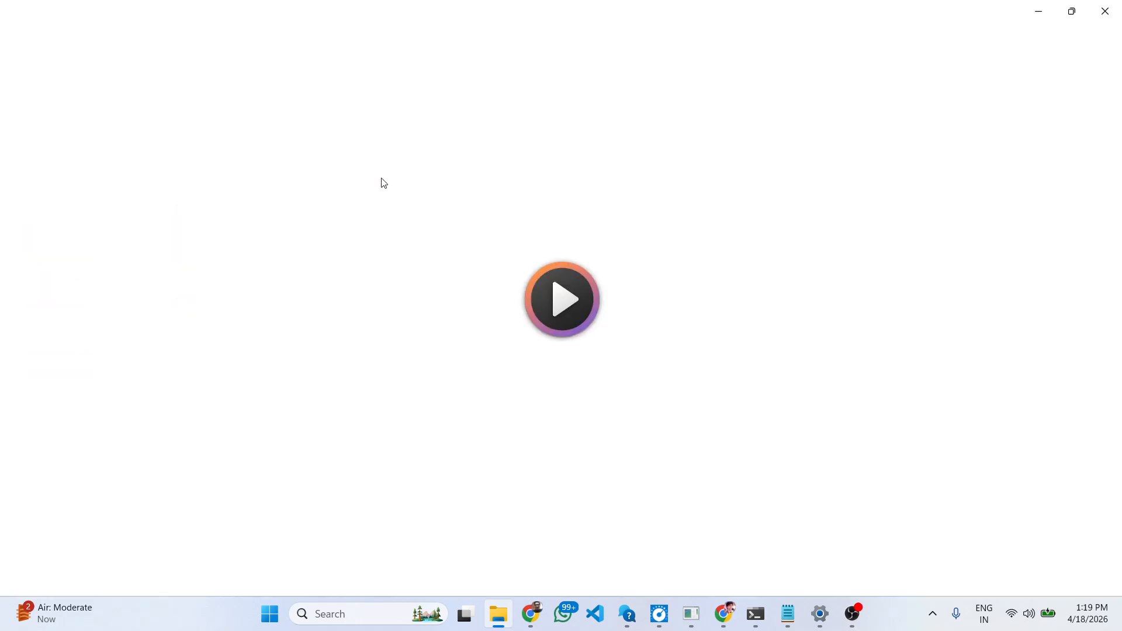
{"action": "mouse_move", "coordinate": [510, 618]}
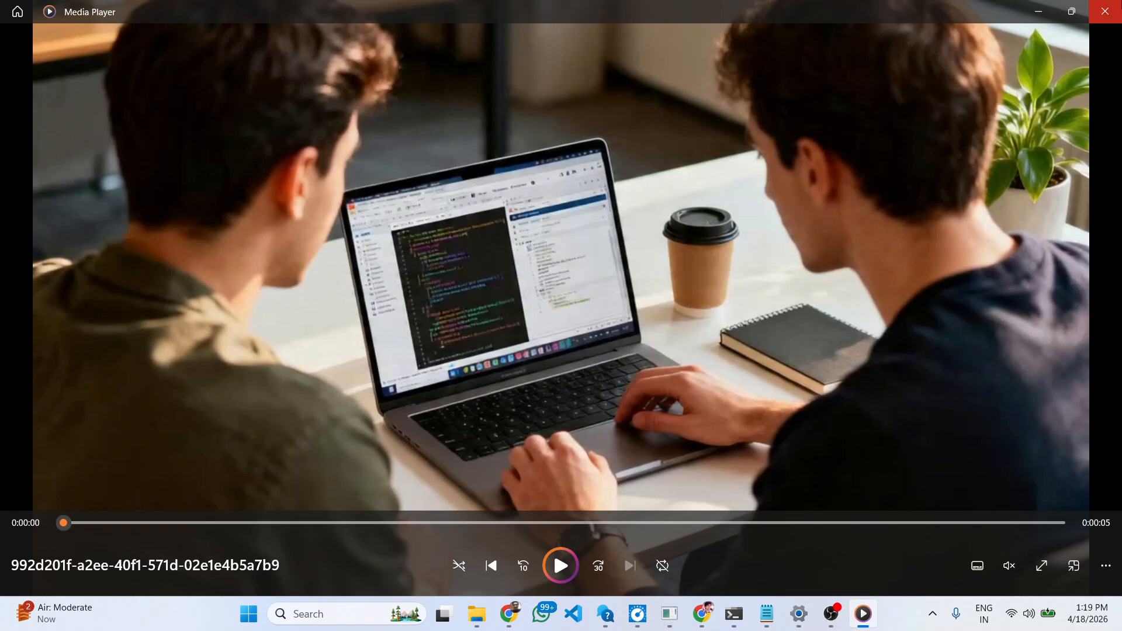
{"action": "left_click", "coordinate": [1105, 11]}
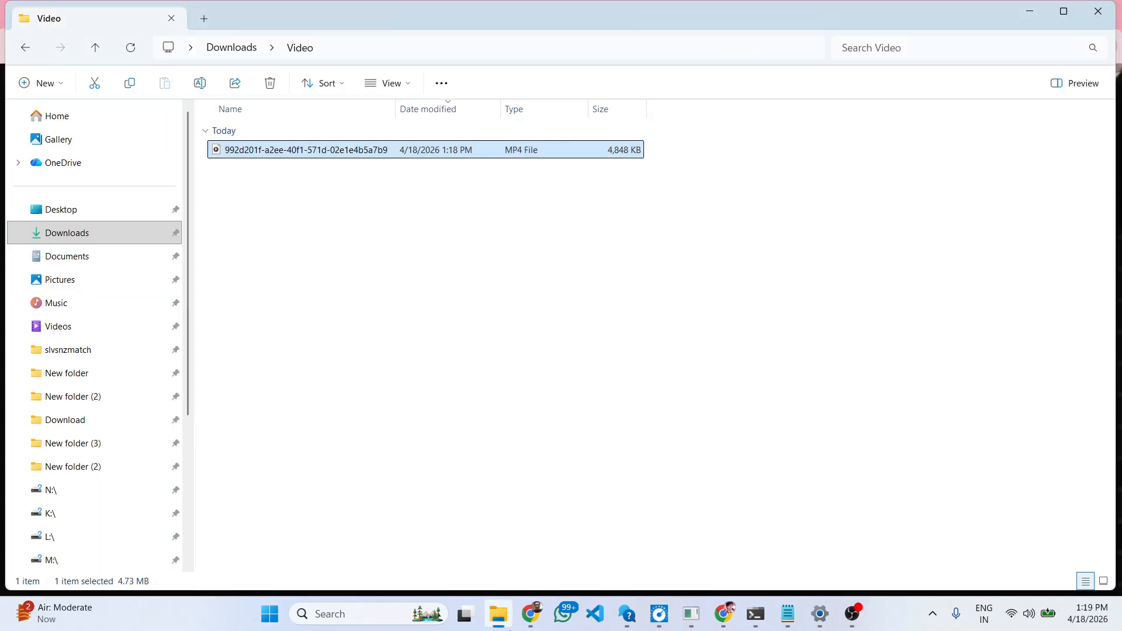
Step: Switch back to the RoboNeo project in Chrome and nudge the video slightly down on the canvas
{"action": "left_click", "coordinate": [531, 614]}
{"action": "left_click", "coordinate": [723, 614]}
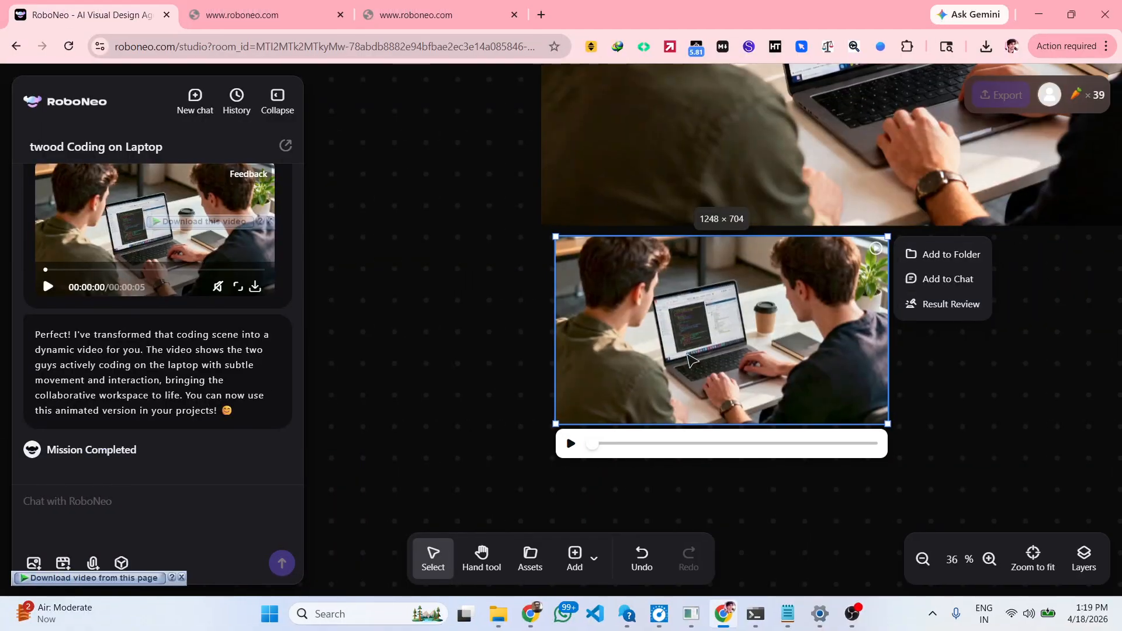
{"action": "mouse_move", "coordinate": [688, 355]}
{"action": "left_mouse_down"}
{"action": "mouse_move", "coordinate": [772, 419]}
{"action": "mouse_move", "coordinate": [681, 374]}
{"action": "left_mouse_up"}
{"action": "scroll", "coordinate": [1040, 391], "scroll_direction": "up", "scroll_amount": 10}
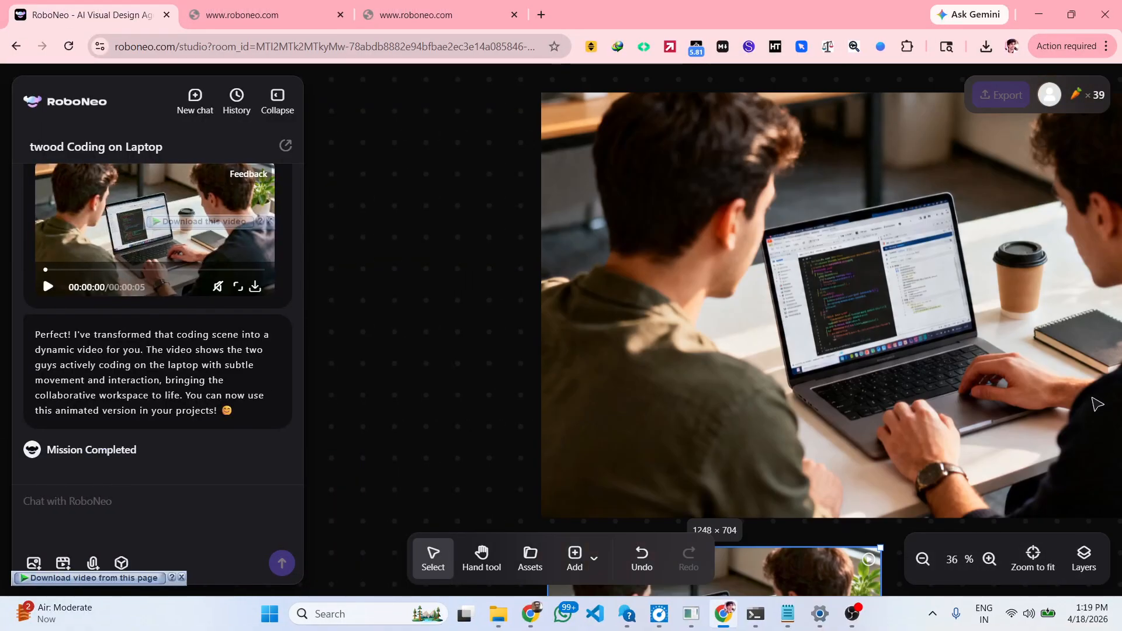
{"action": "scroll", "coordinate": [1097, 403], "scroll_direction": "down", "scroll_amount": 5}
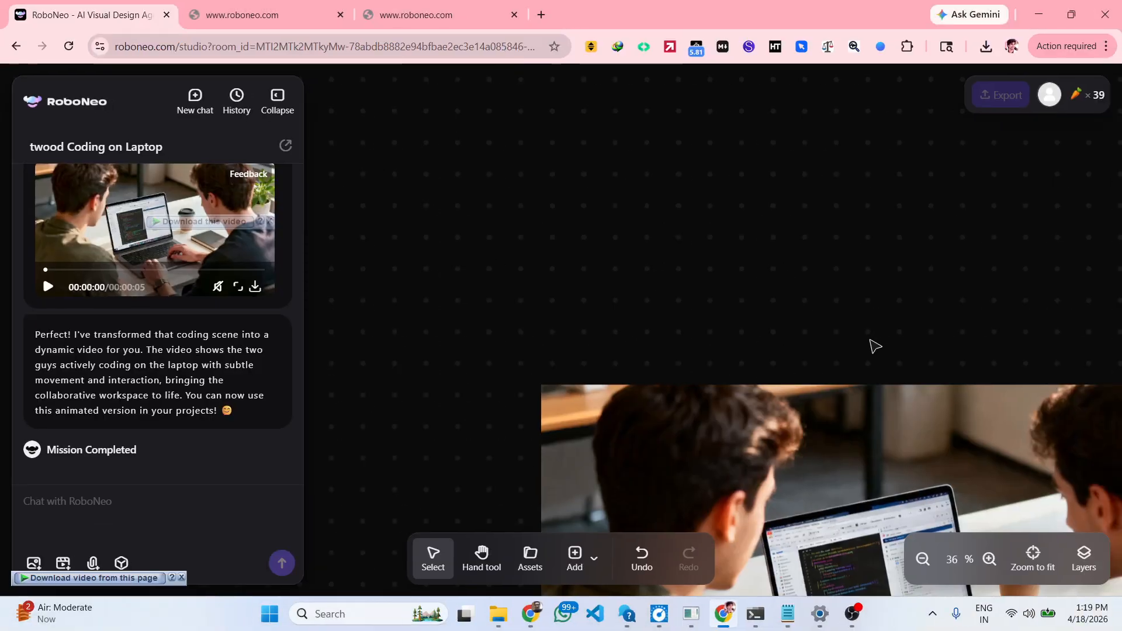
{"action": "left_click", "coordinate": [852, 614]}
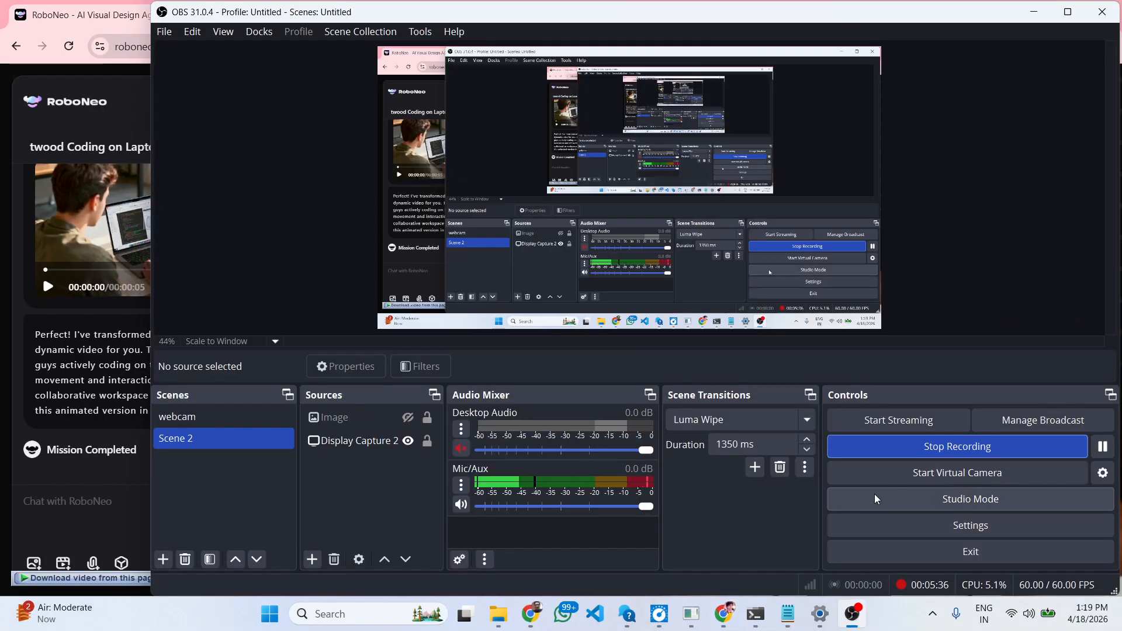